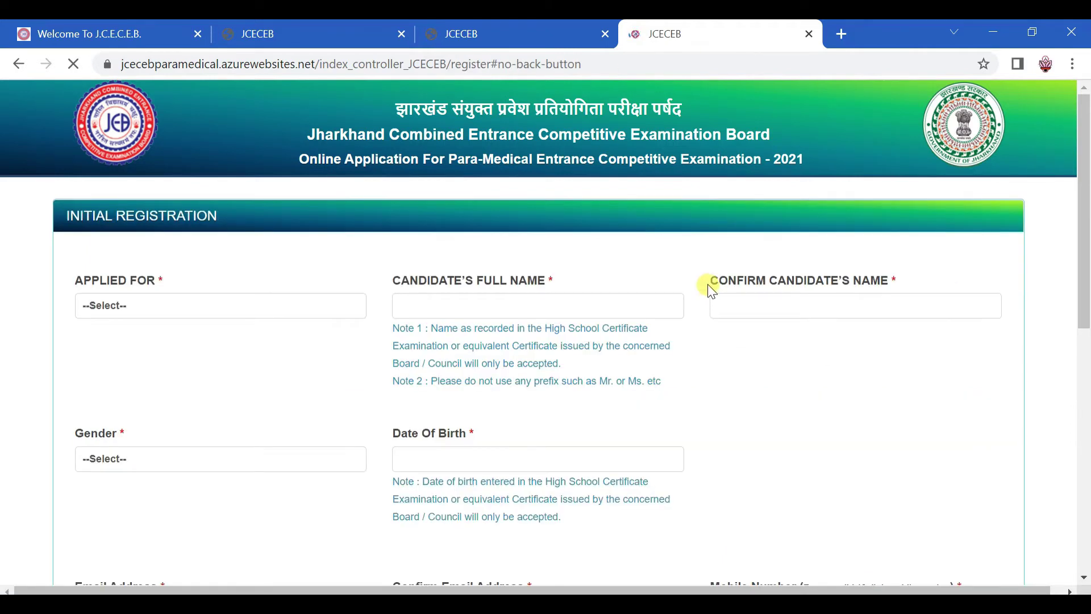
Step: Set the Applied For field of the initial registration to PHARMACY OR PARAMEDICAL (PCM)
left_click(311, 310)
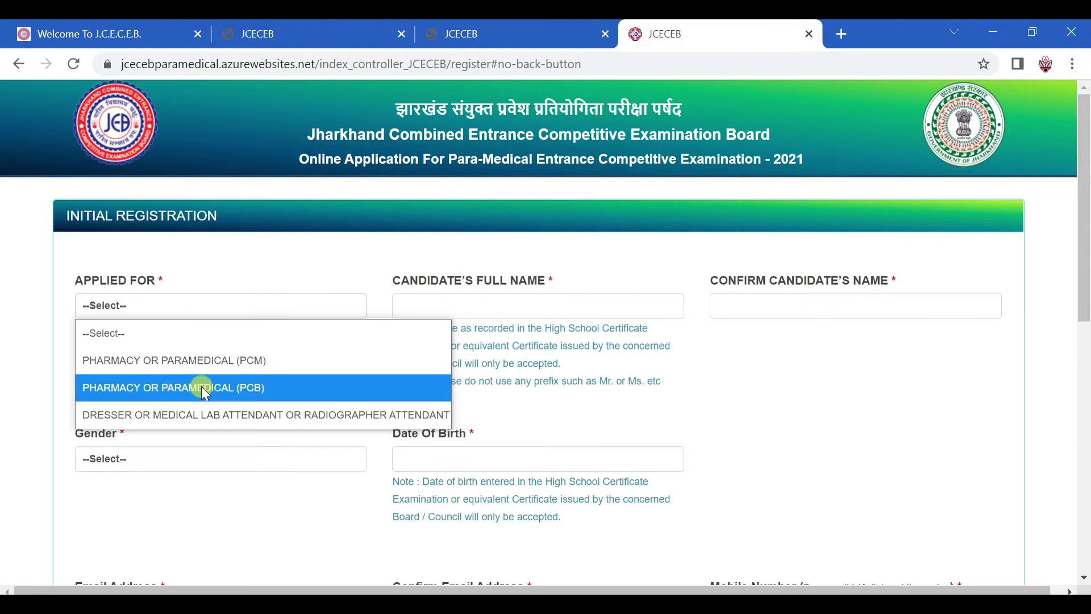
left_click(275, 362)
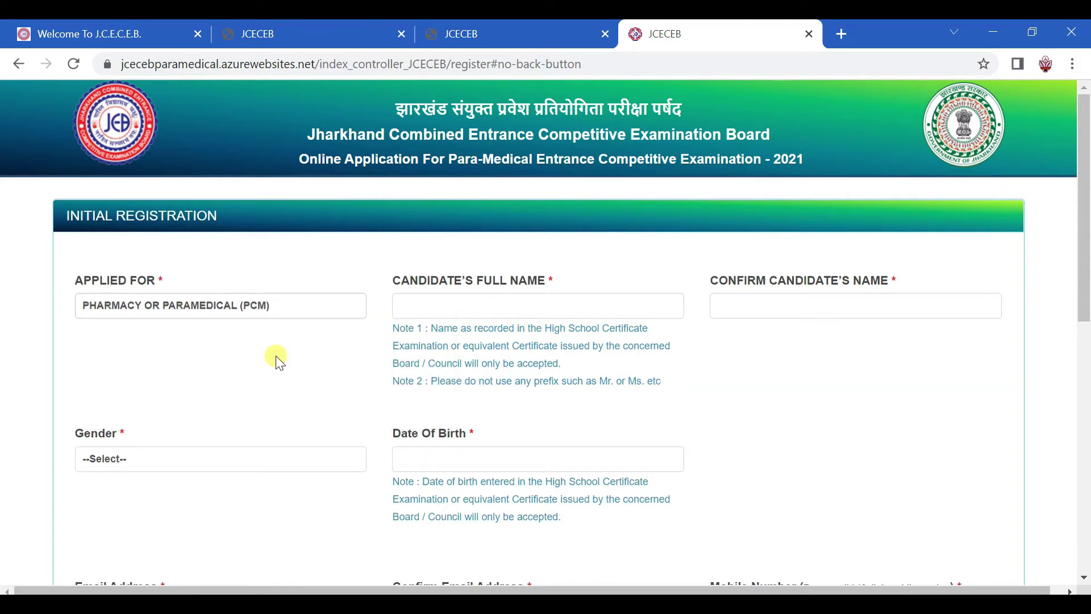
Step: Look through the remaining registration fields, from the candidate's name and gender to the OTP, password, captcha and declaration sections
left_click(467, 305)
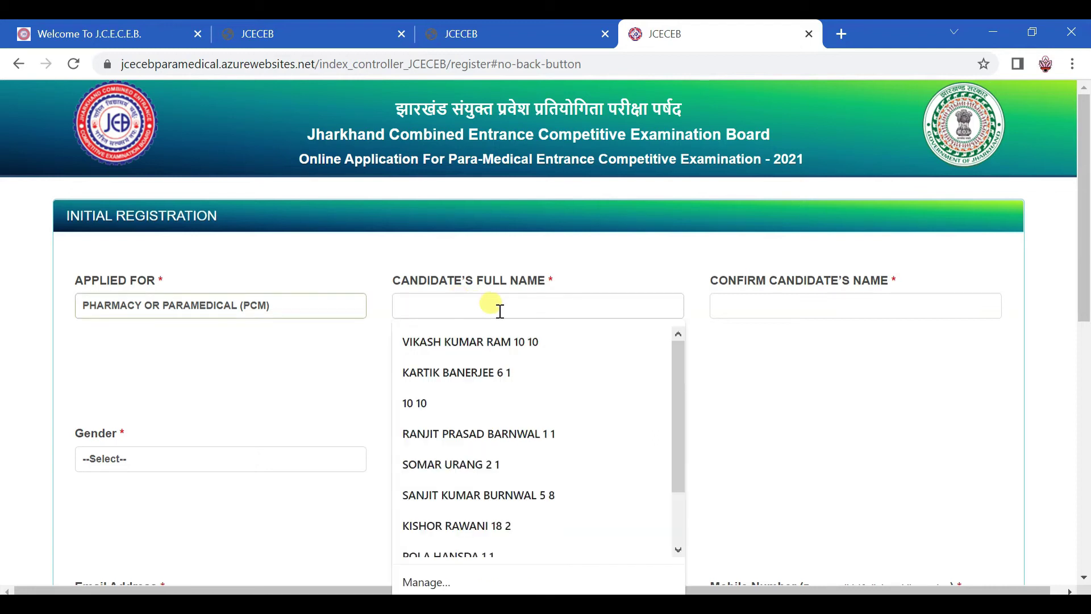
left_click(743, 358)
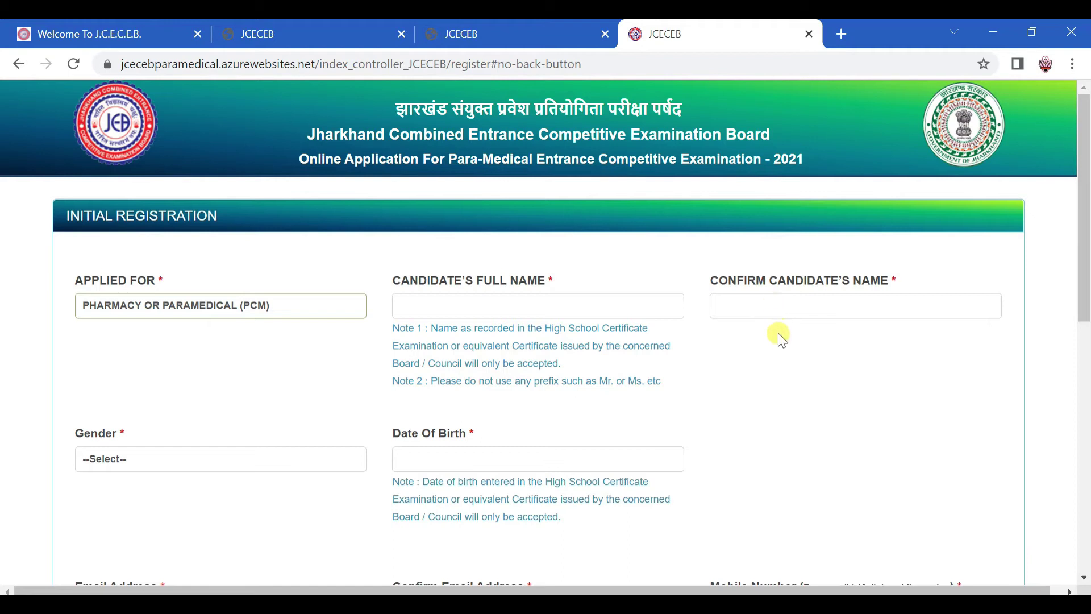
scroll(779, 336, "down", 3)
scroll(780, 337, "up", 1)
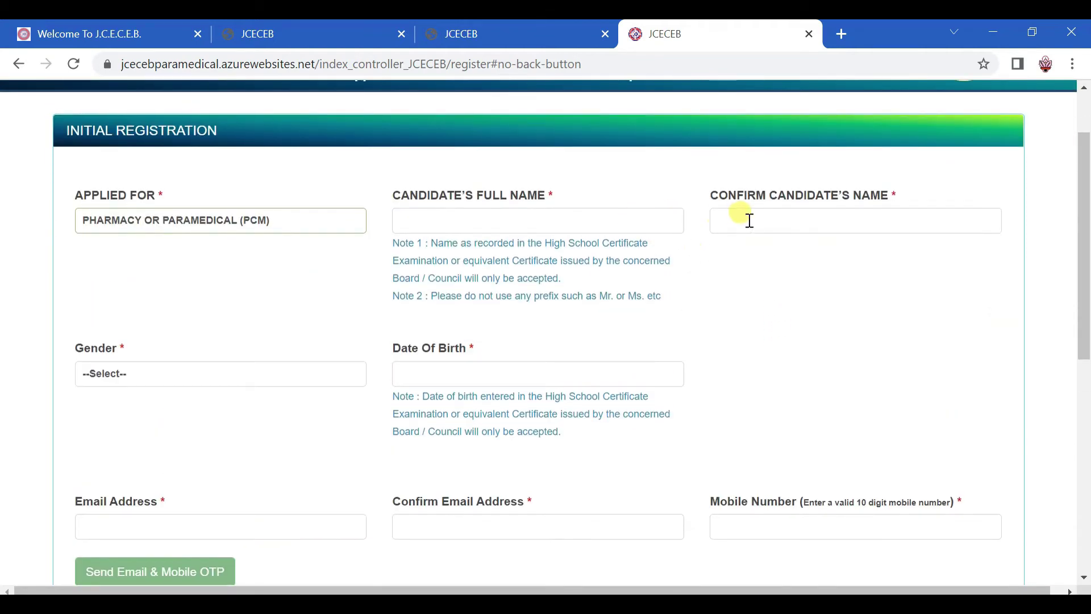
left_click(212, 374)
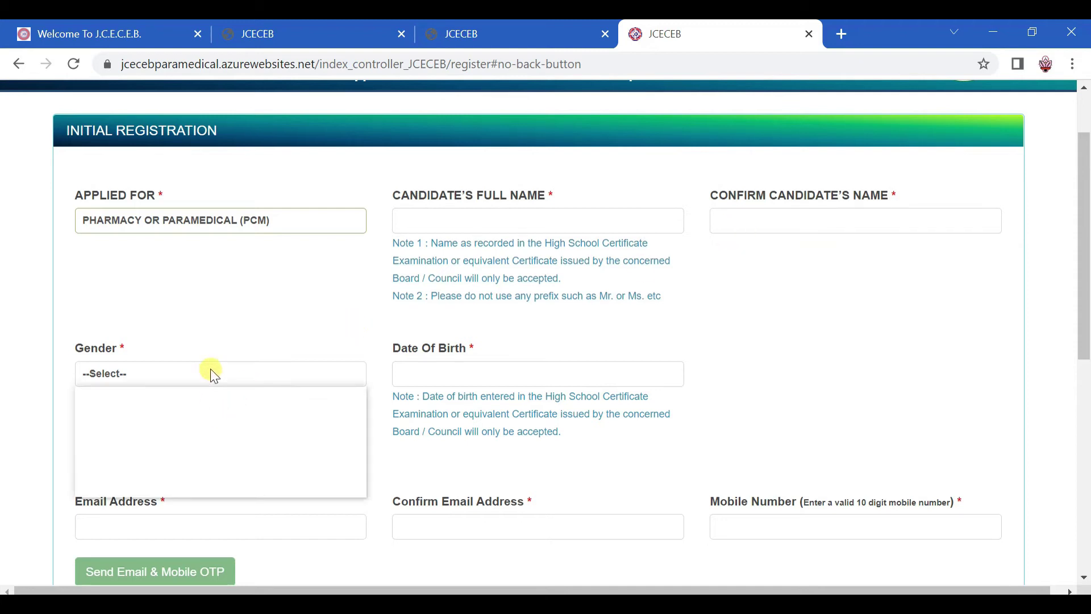
left_click(219, 337)
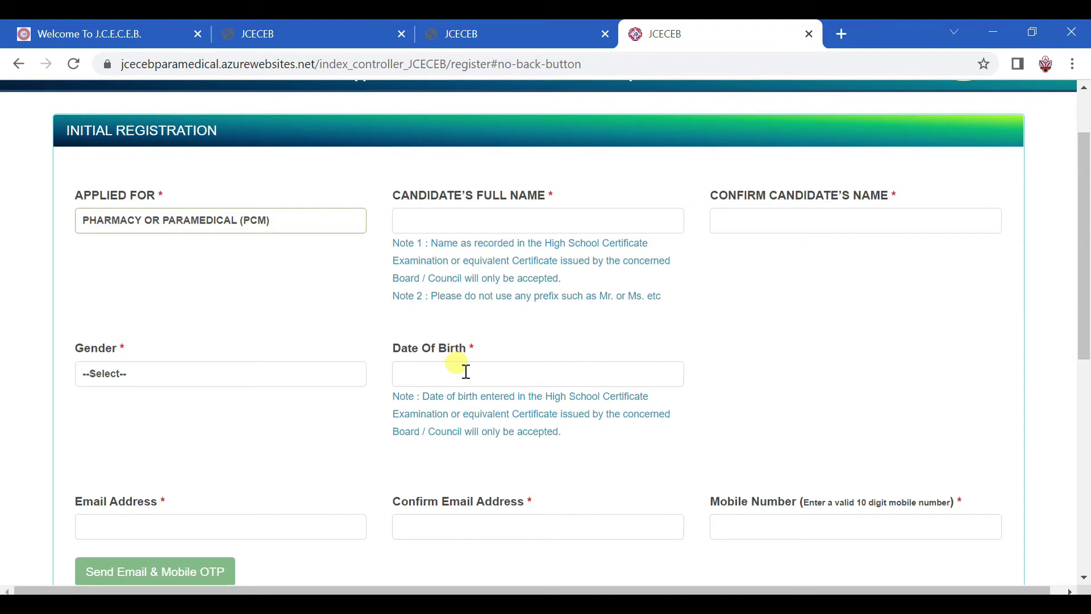
scroll(789, 355, "down", 3)
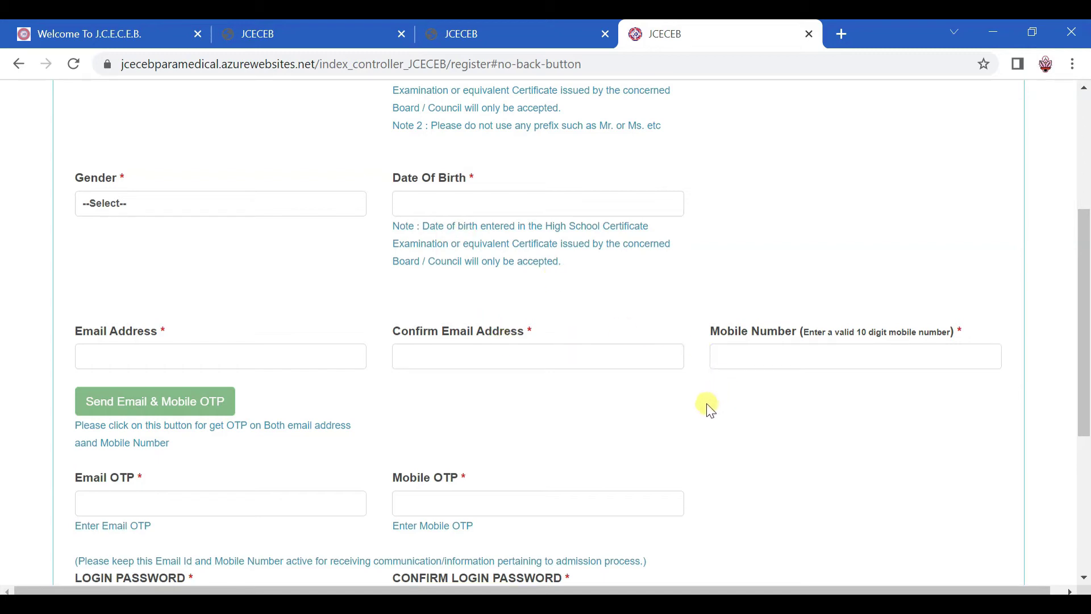
scroll(712, 404, "down", 1)
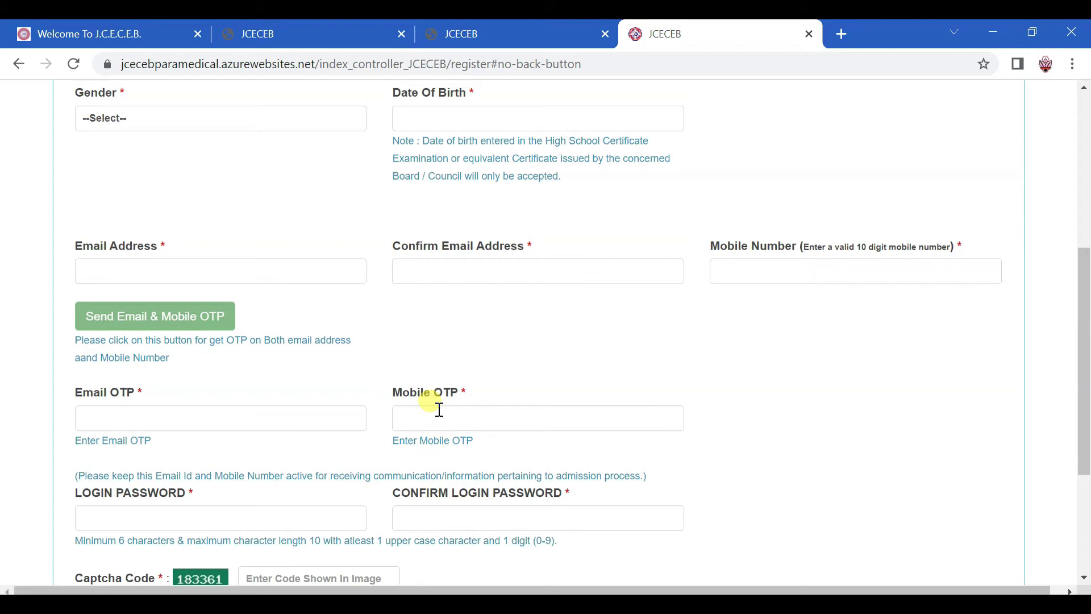
scroll(540, 387, "down", 1)
scroll(540, 386, "down", 2)
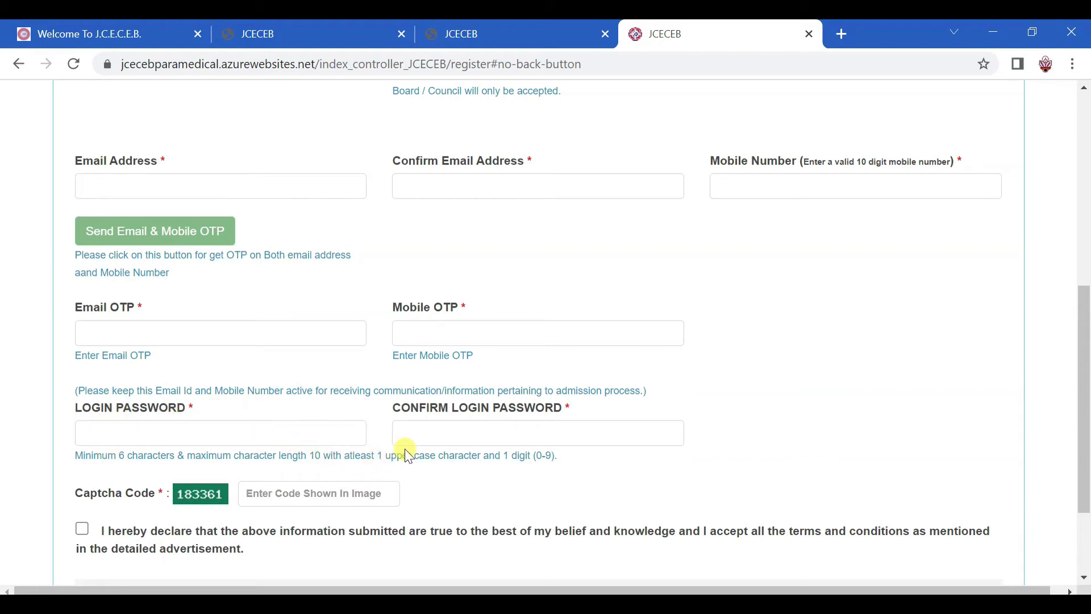
scroll(404, 449, "down", 2)
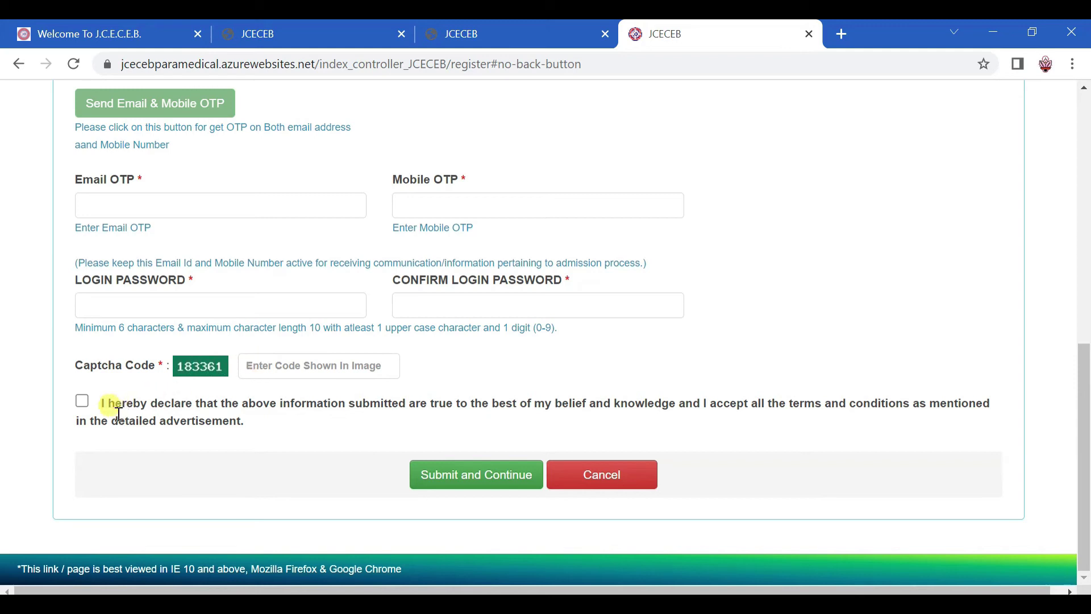
Step: Submit the initial registration and activate the Application Number field on the candidate login page
left_click(480, 477)
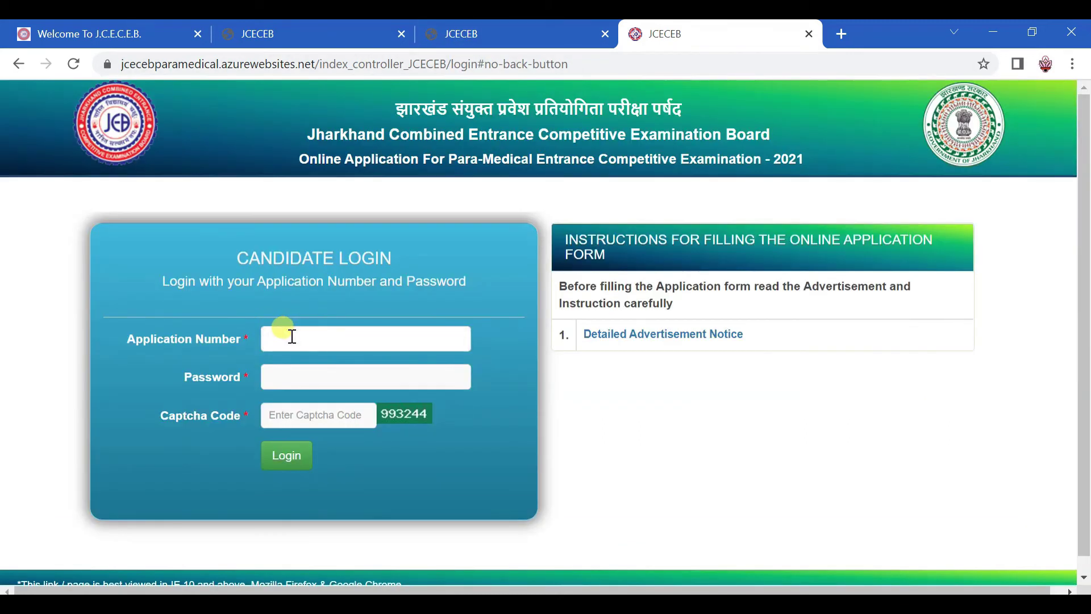
left_click(292, 336)
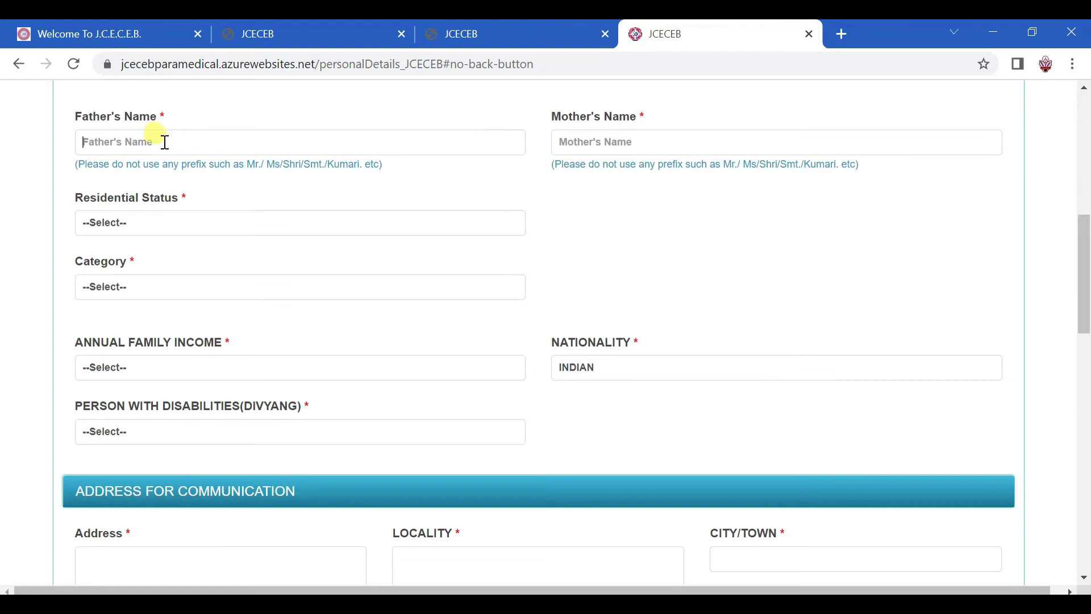
Step: Set the Residential Status to LOCAL RESIDENT OF JHARKHAND and view the Category options offered for it
left_click(609, 145)
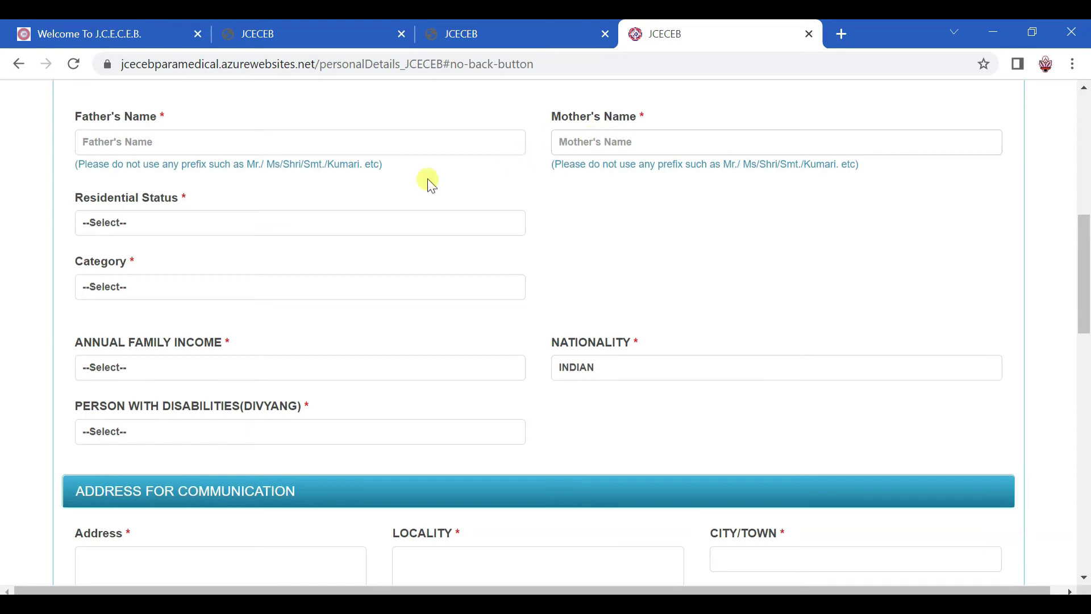
left_click(178, 227)
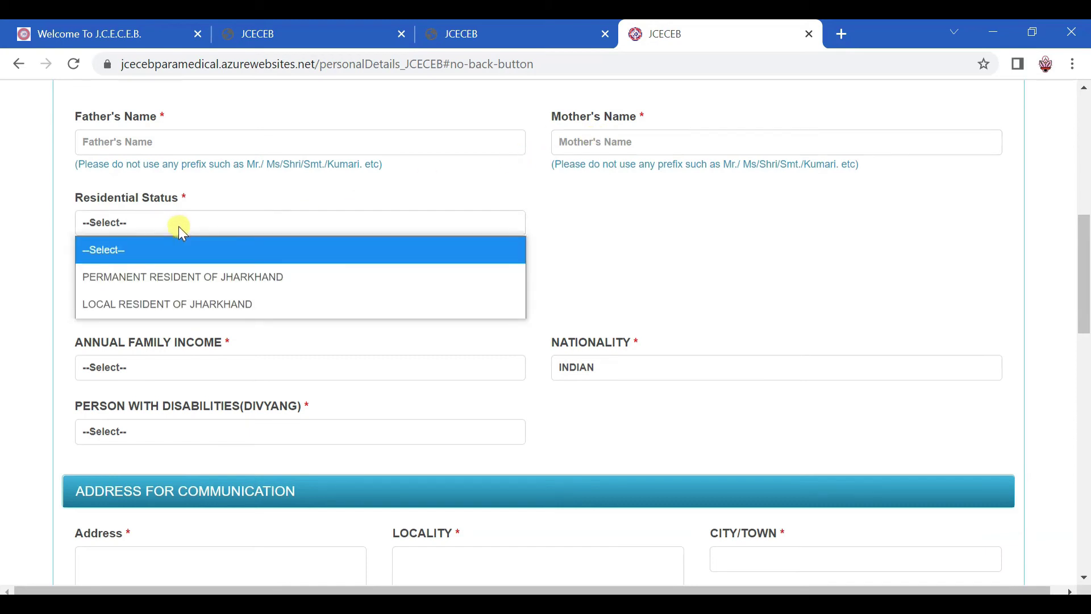
left_click(198, 307)
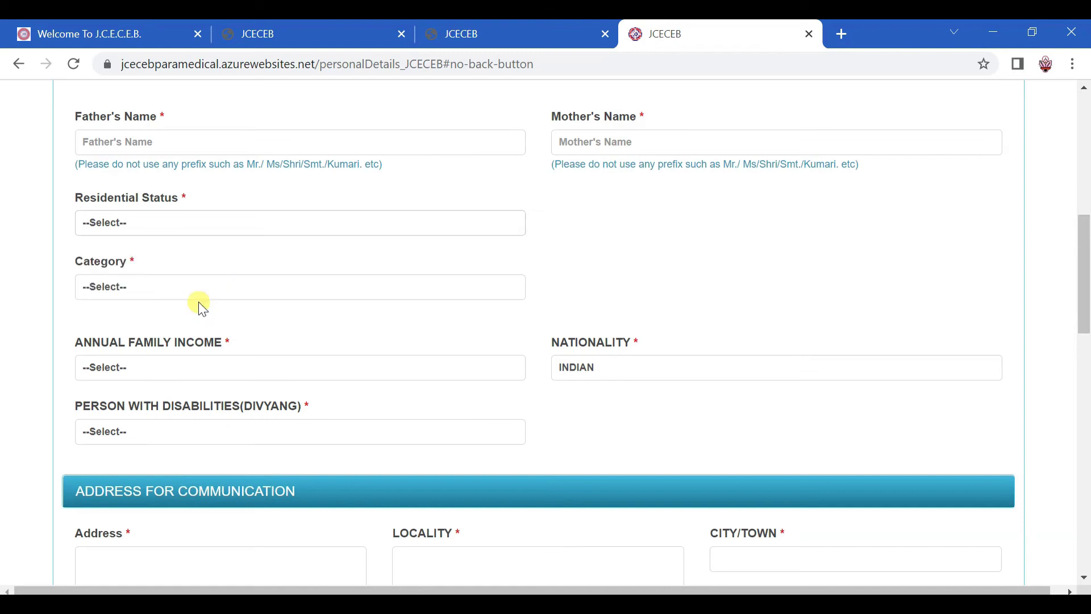
left_click(163, 305)
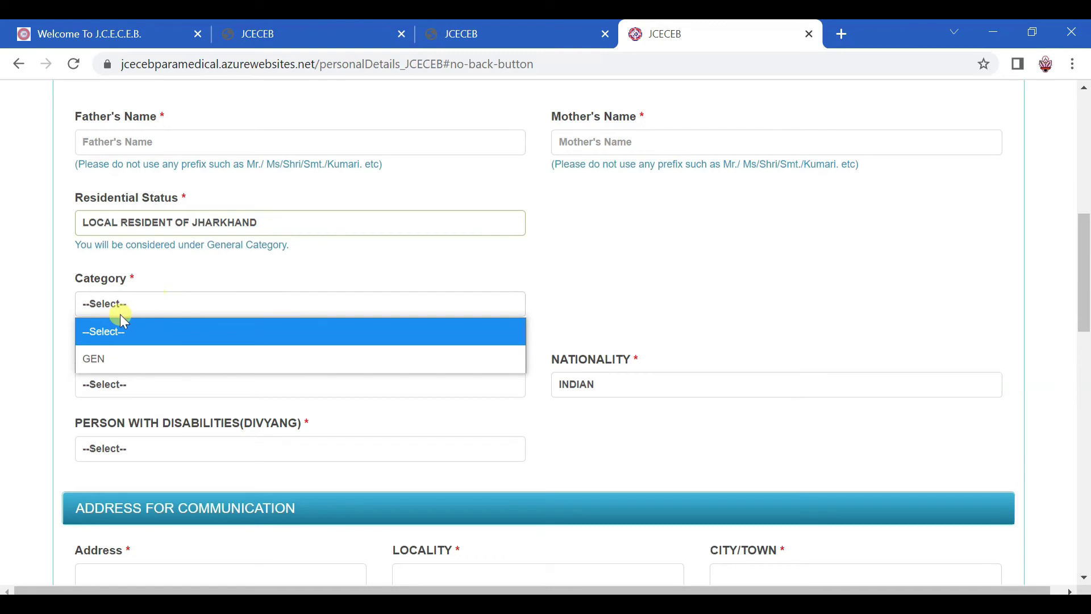
Step: Set the Residential Status to PERMANENT RESIDENT OF JHARKHAND
left_click(161, 226)
left_click(162, 229)
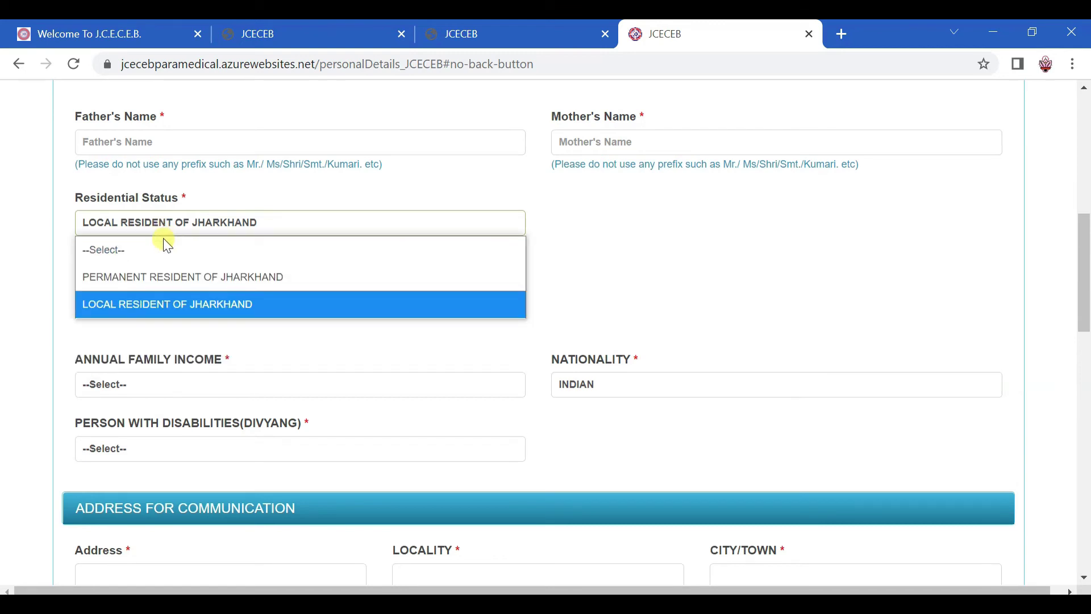
left_click(165, 281)
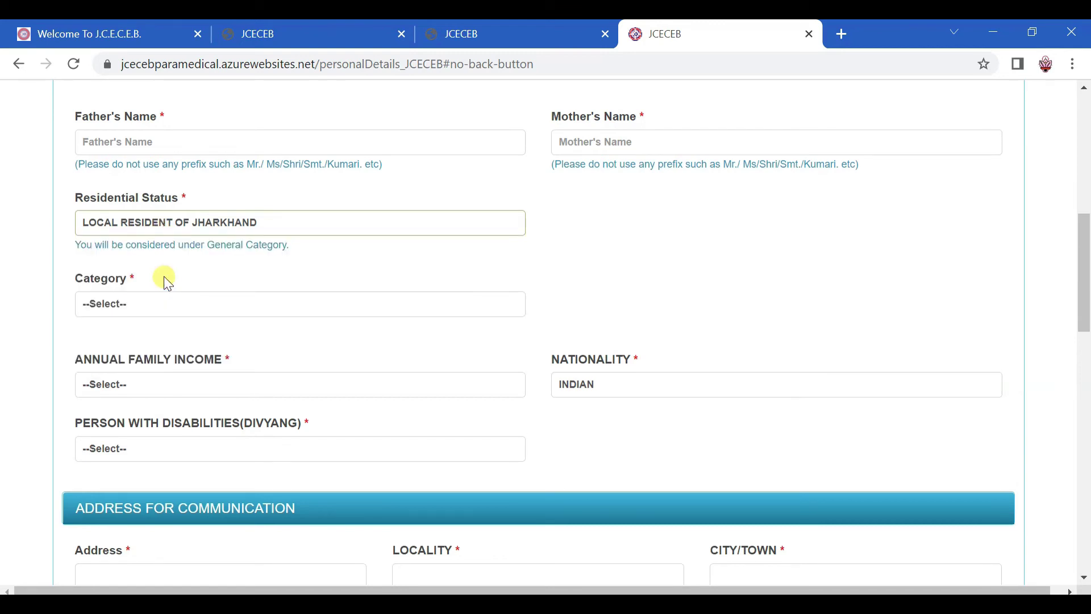
key("Down")
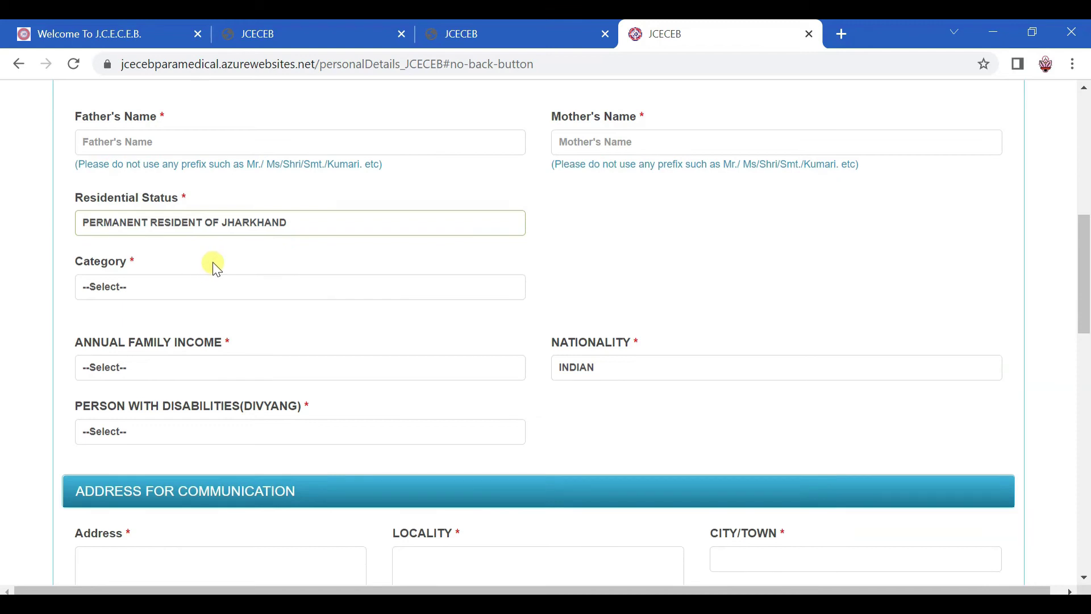
left_click(219, 231)
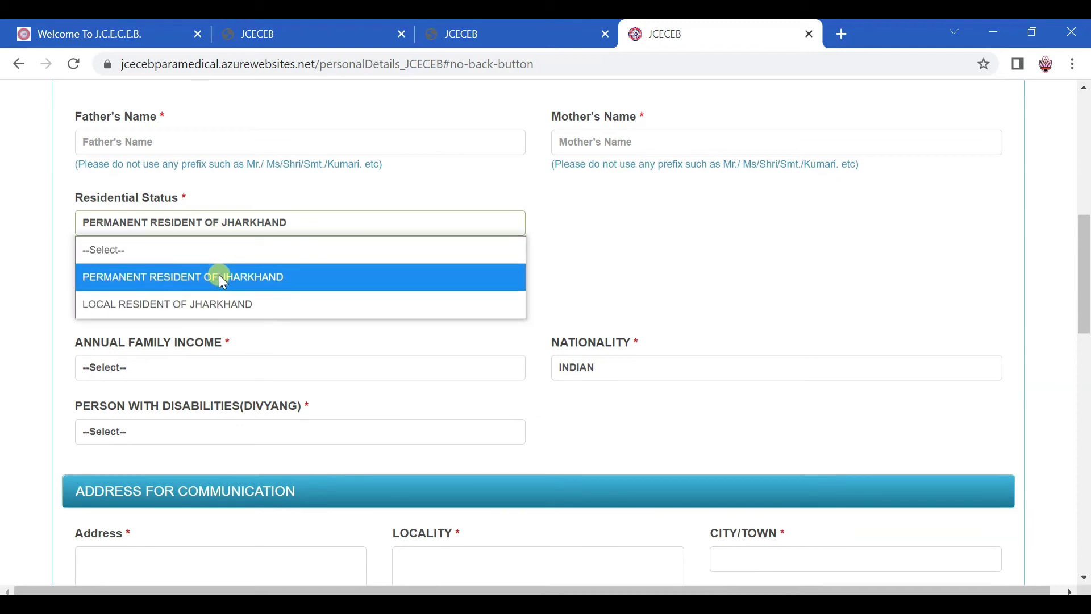
left_click(220, 277)
Step: Examine the available Category and Annual Family Income options in the personal details, leaving both without a selection
left_click(204, 296)
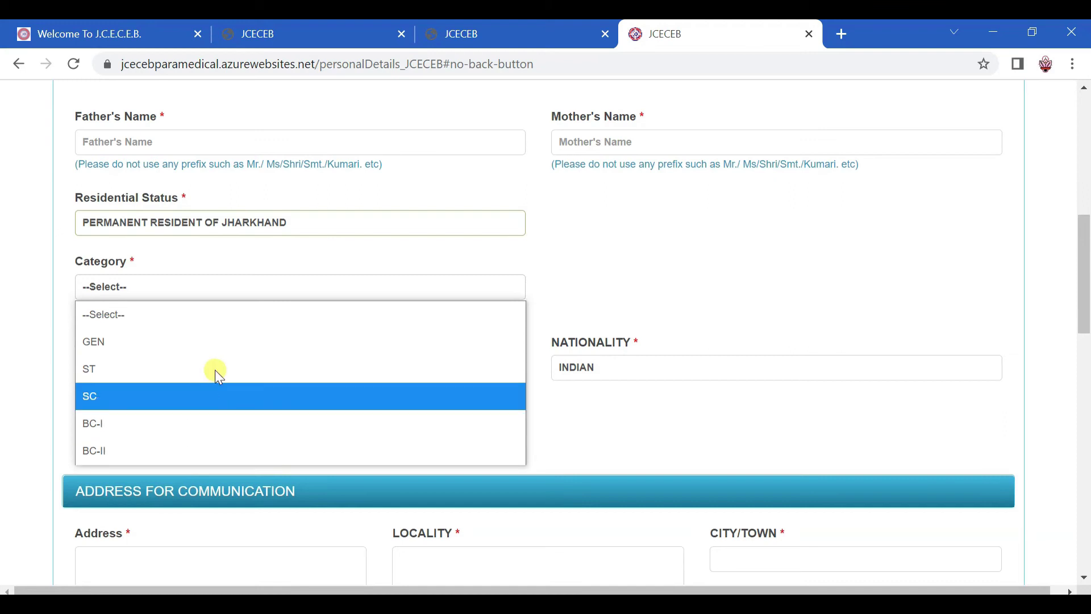
left_click(633, 229)
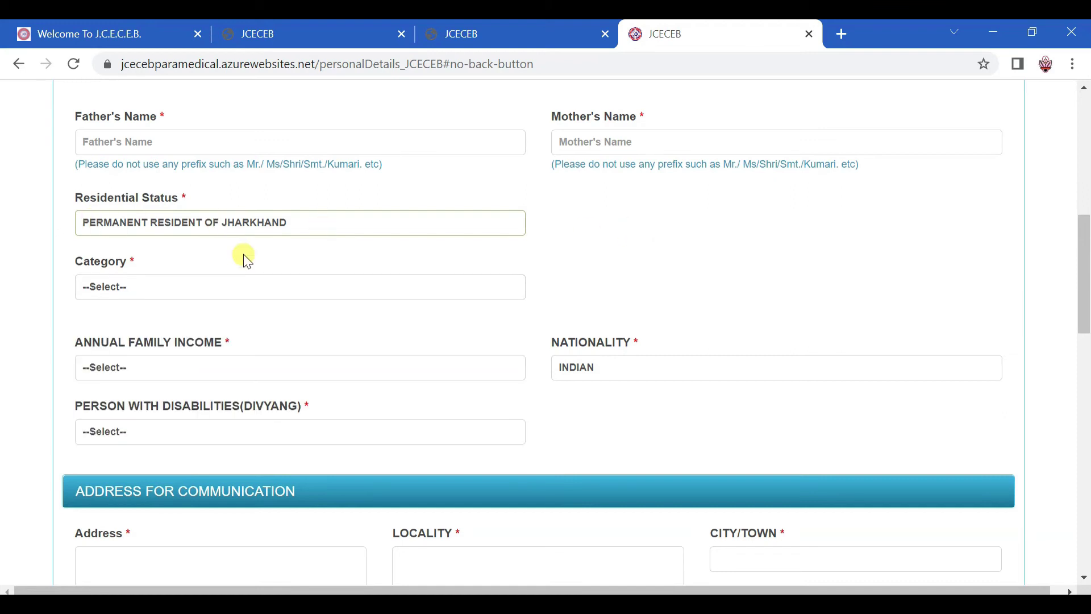
scroll(246, 258, "down", 2)
scroll(248, 258, "up", 1)
scroll(250, 263, "up", 1)
left_click(158, 286)
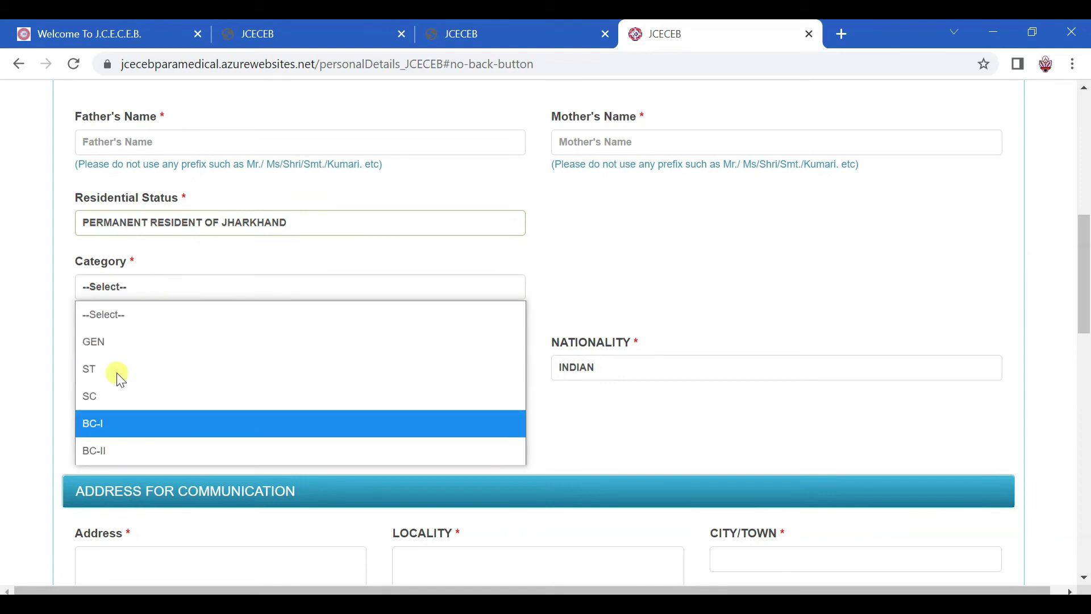
left_click(132, 458)
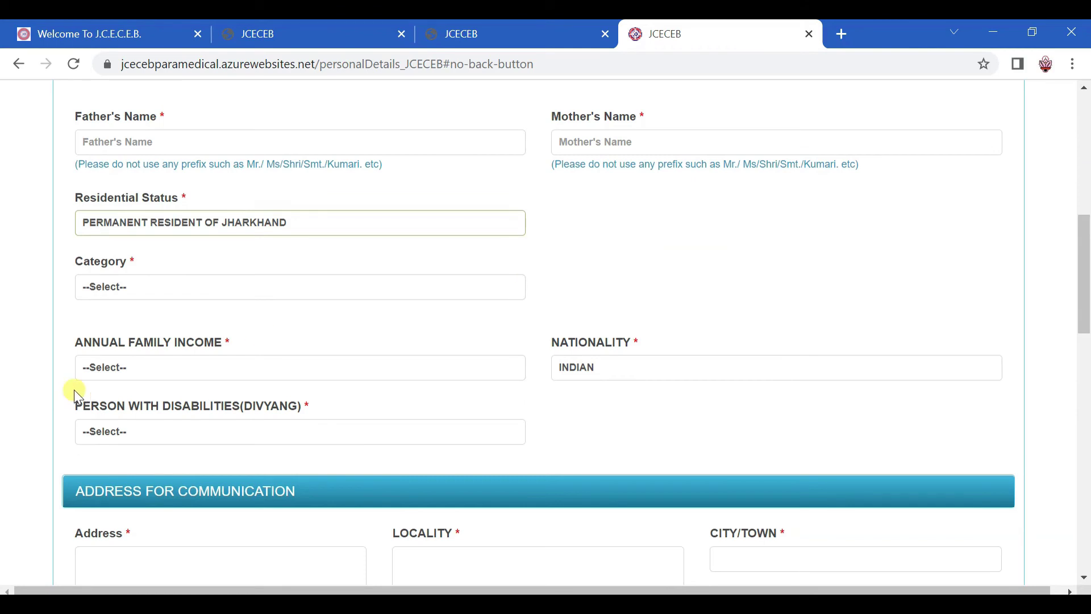
left_click(179, 365)
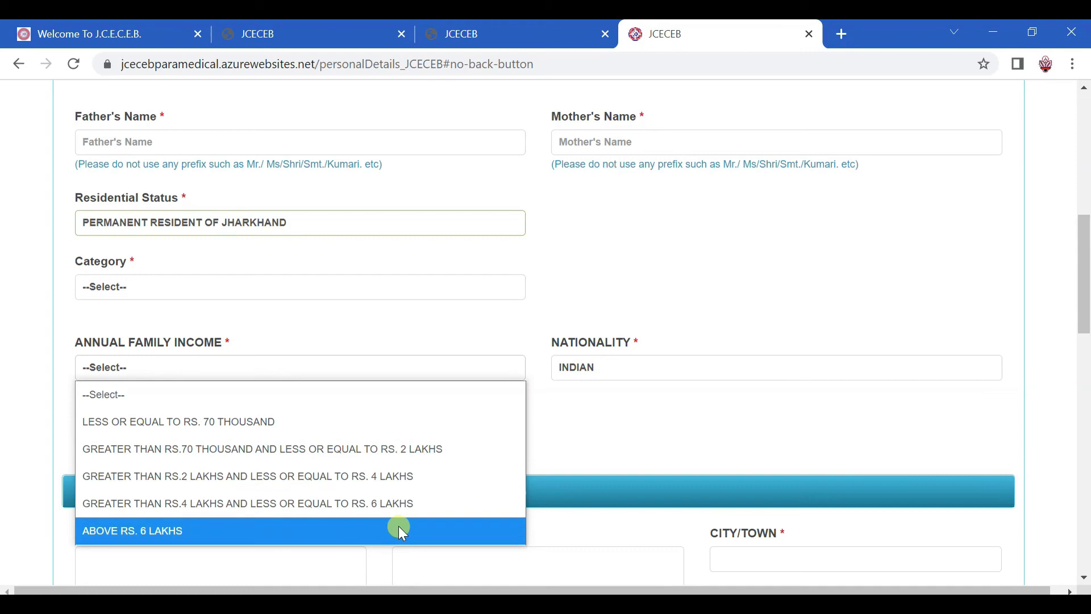
left_click(483, 378)
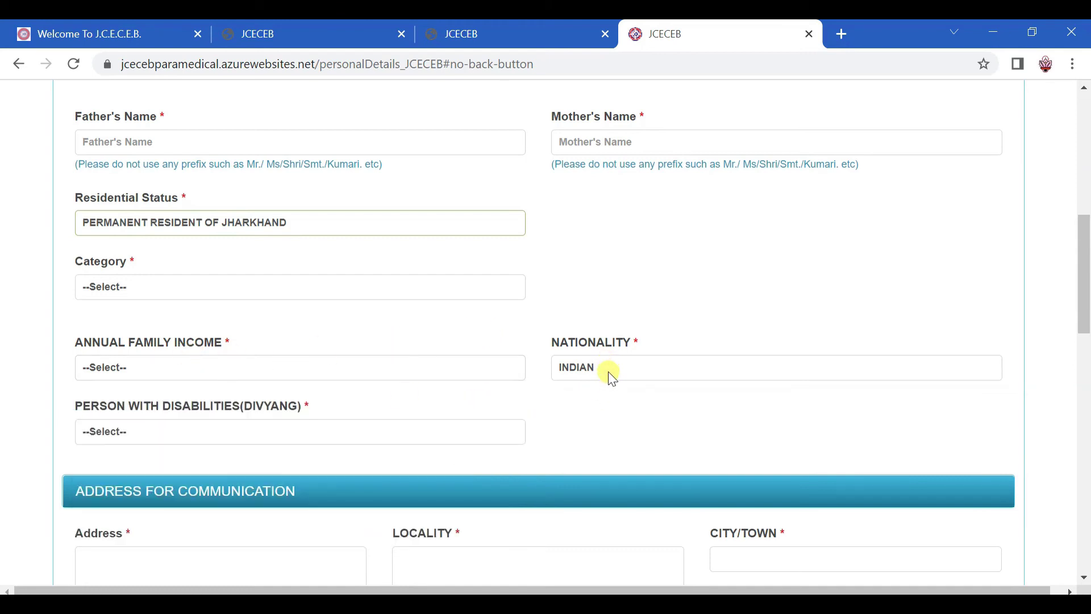
Step: Set Person With Disabilities (Divyang) to YES and view the Type of Disability options
scroll(613, 378, "down", 2)
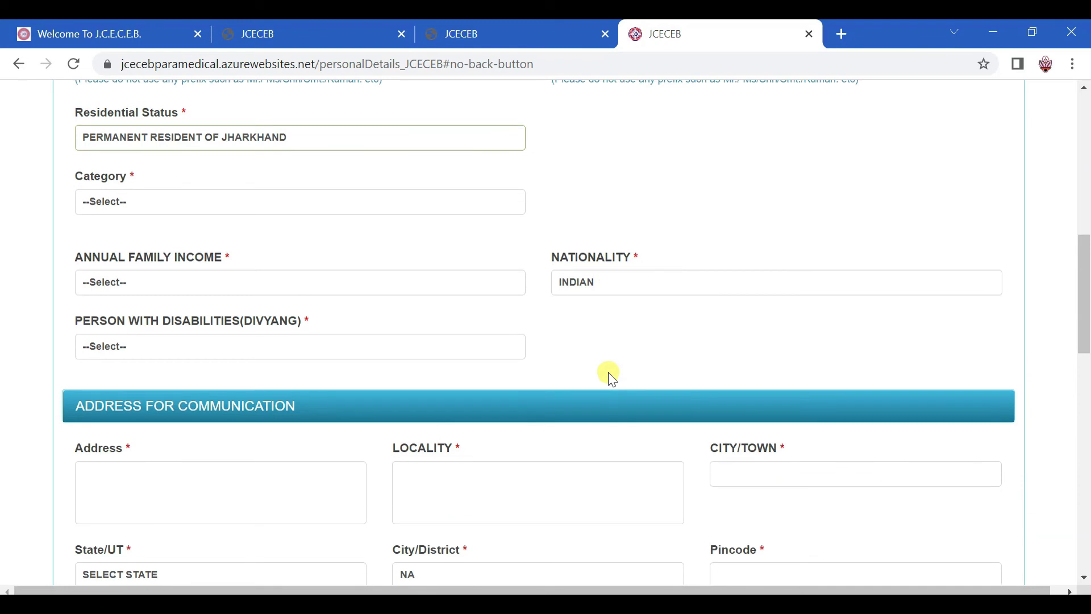
left_click(208, 345)
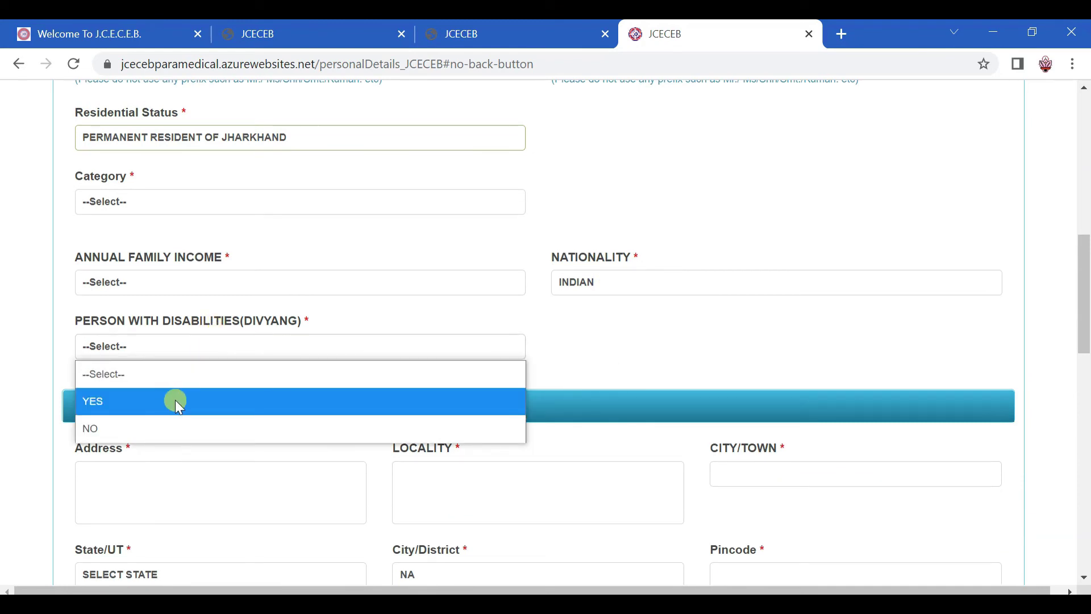
left_click(273, 392)
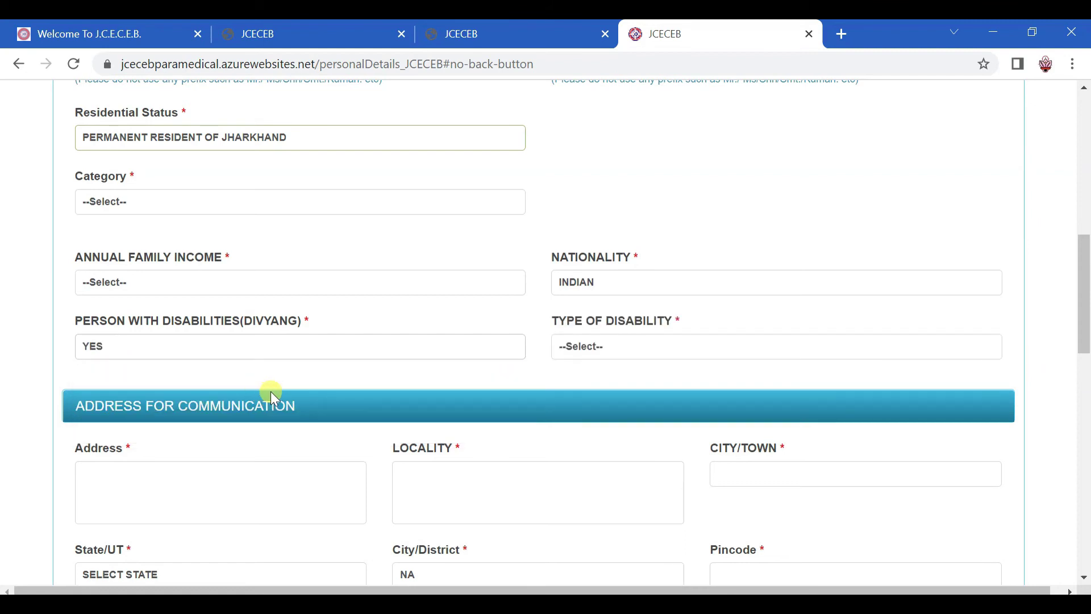
left_click(620, 346)
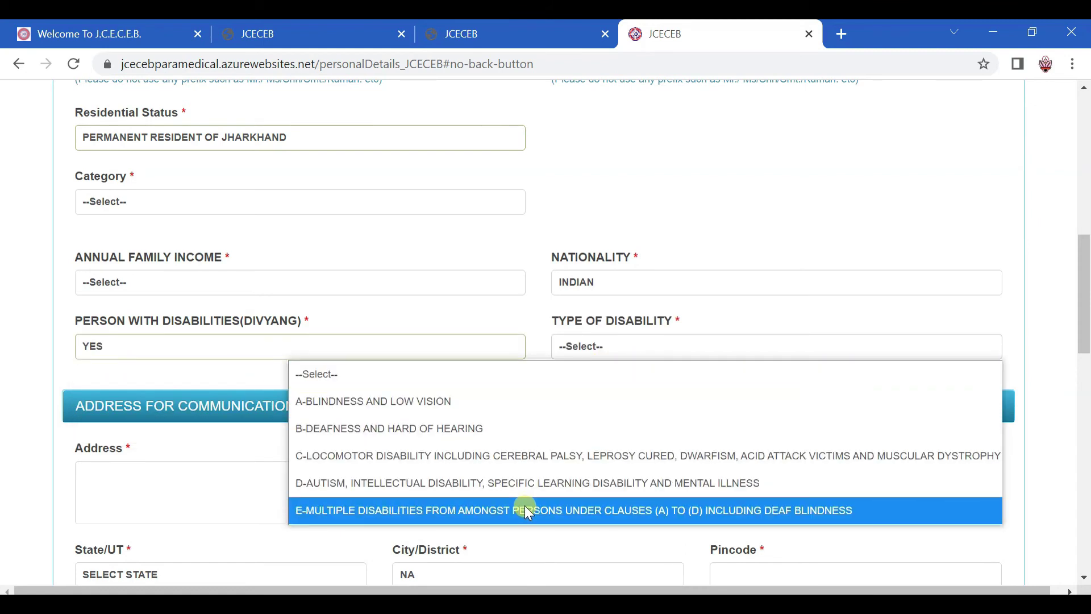
left_click(524, 321)
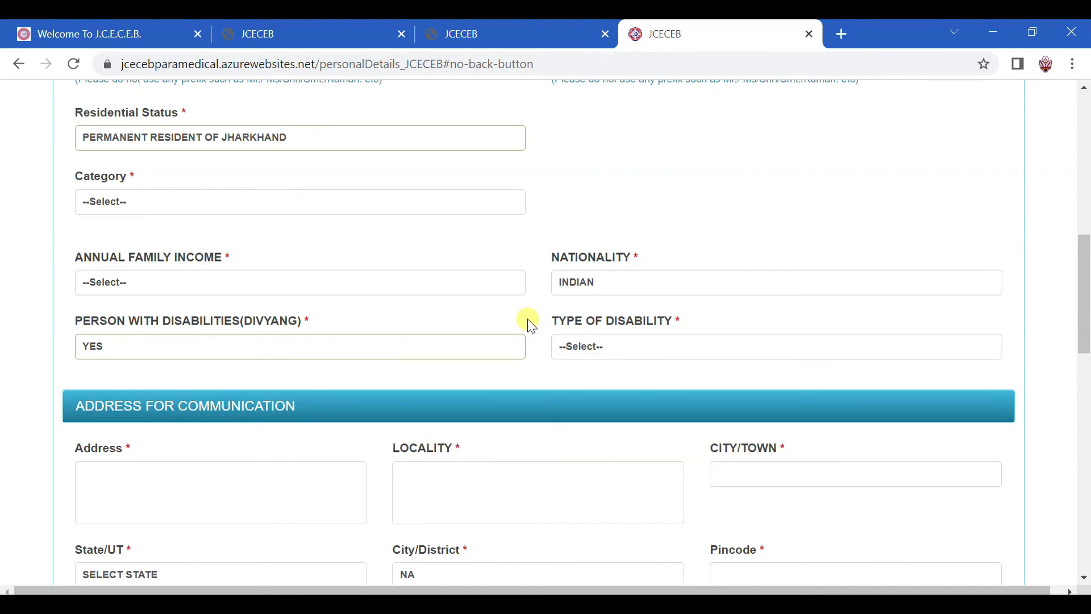
Step: Look over the fields of the Address for Communication and Permanent Address sections
scroll(500, 336, "down", 2)
scroll(257, 385, "down", 2)
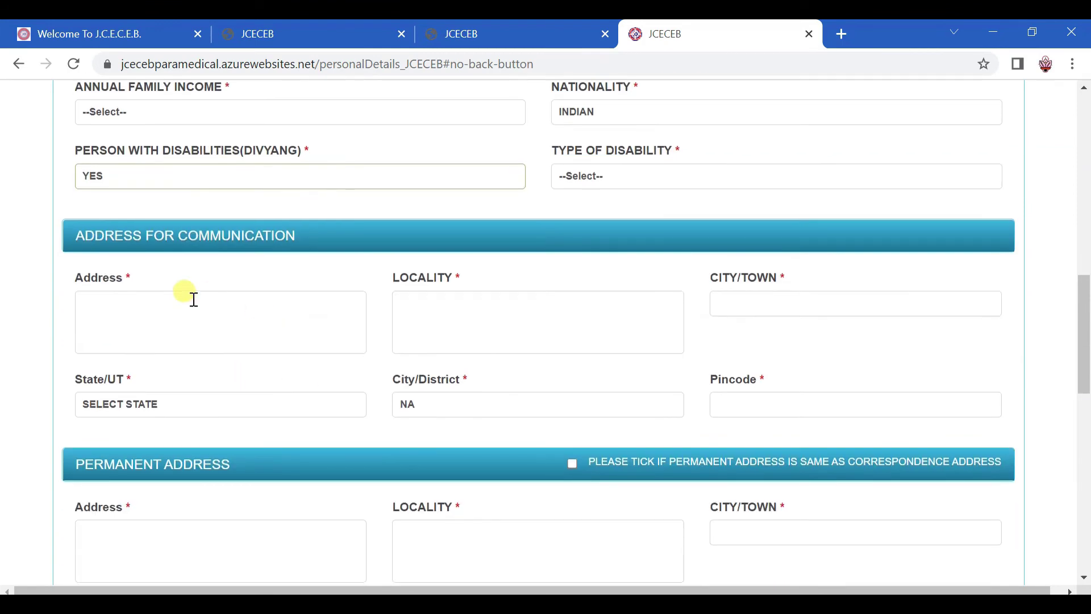
scroll(437, 370, "down", 3)
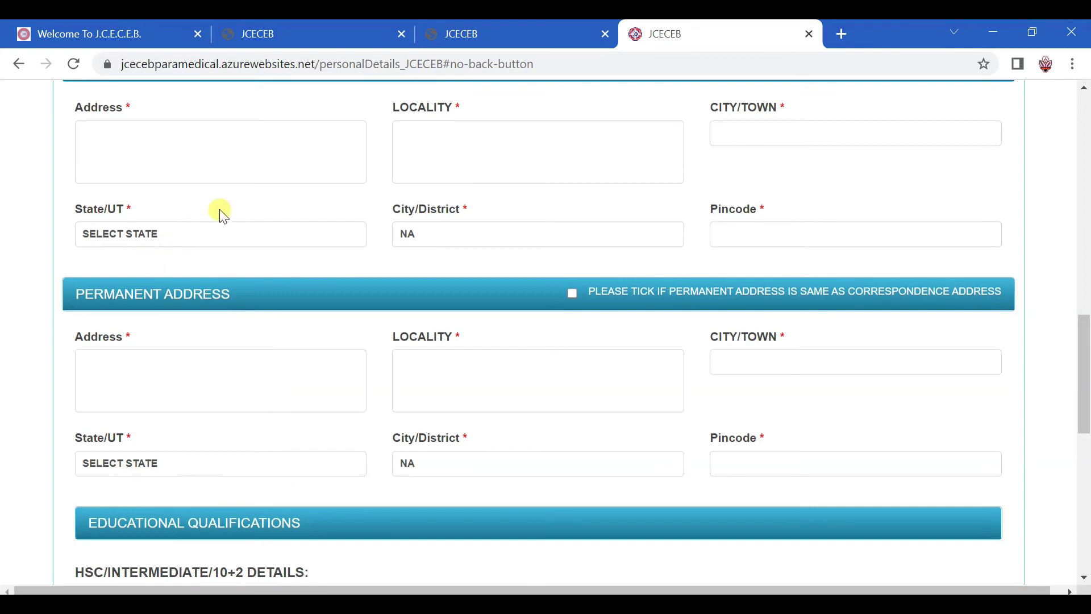
scroll(225, 202, "up", 2)
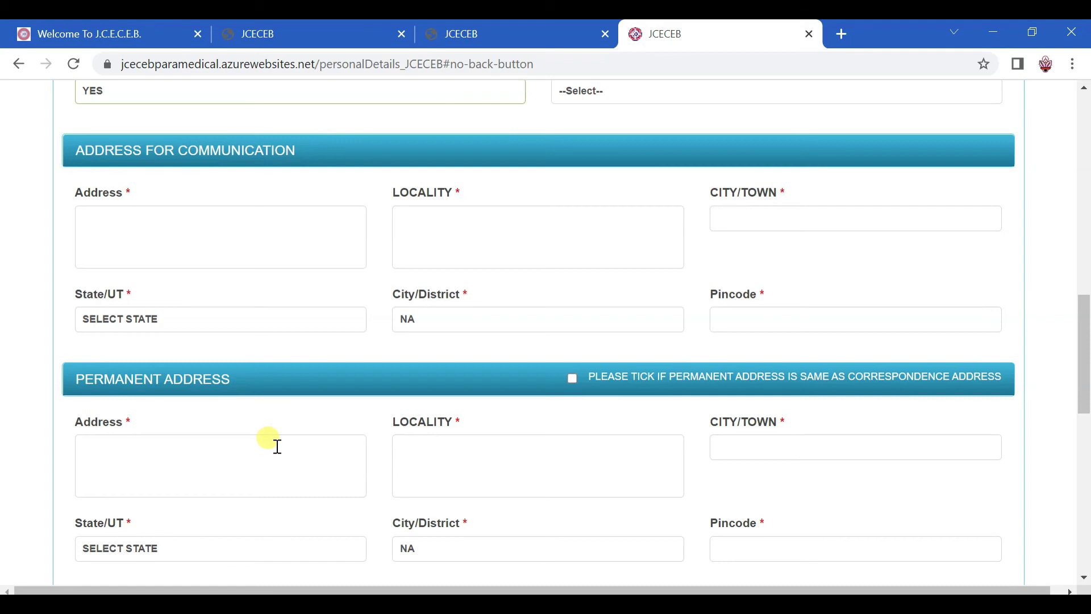
Step: View the Board/University Name options in the HSC/Intermediate/10+2 details, leaving the field without a selection
scroll(277, 446, "down", 2)
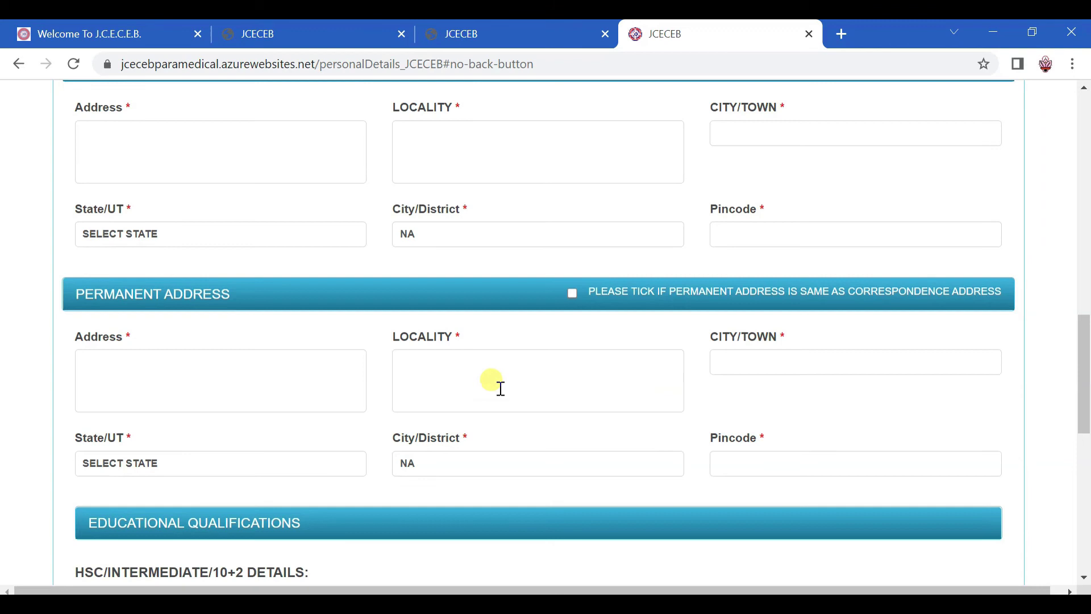
scroll(500, 389, "down", 1)
scroll(492, 387, "down", 3)
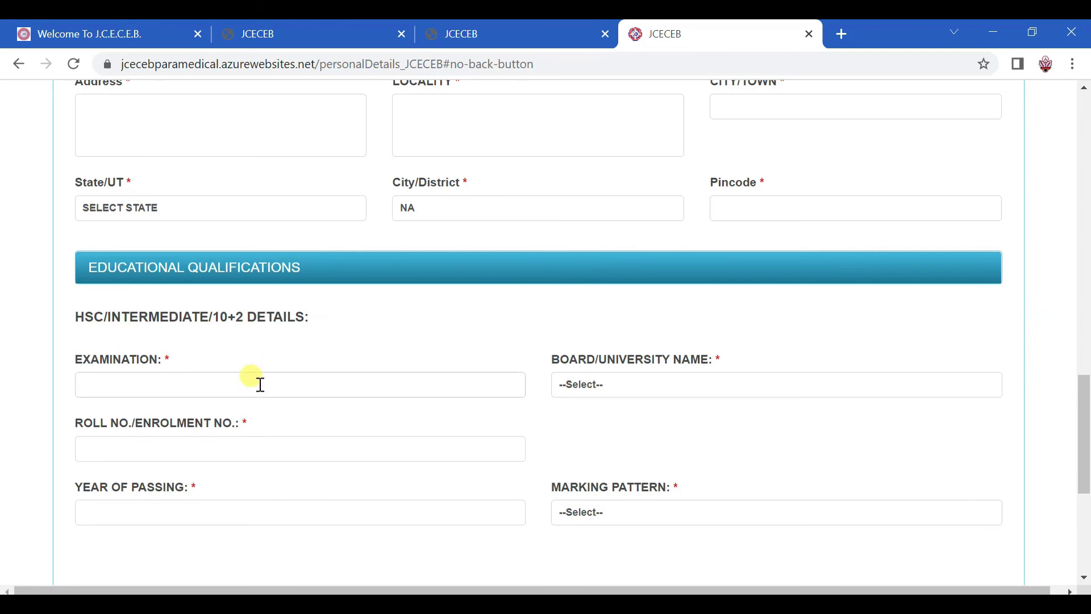
left_click(175, 384)
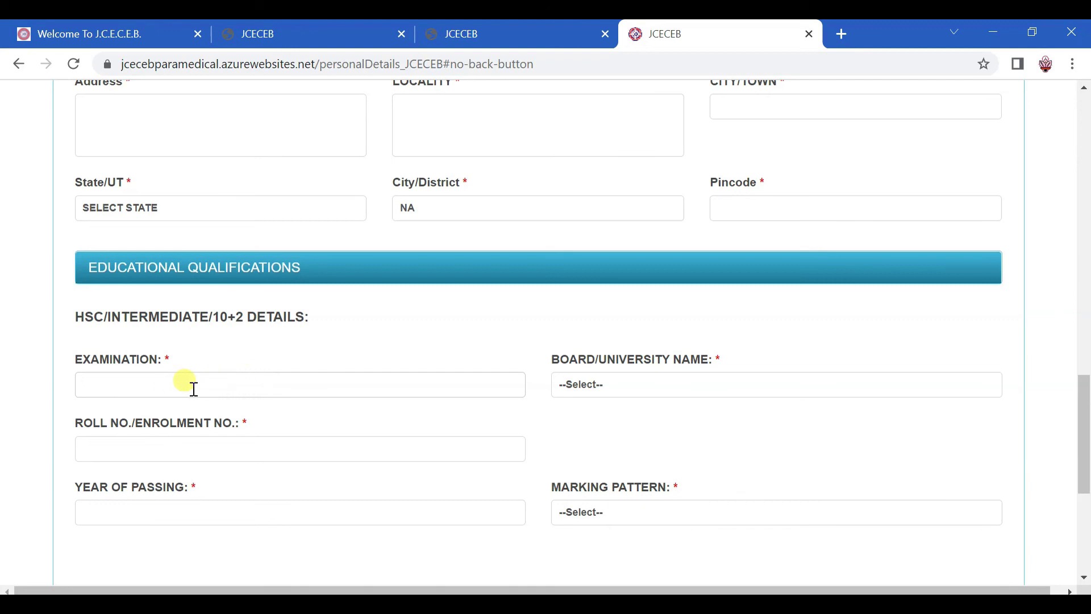
left_click(583, 385)
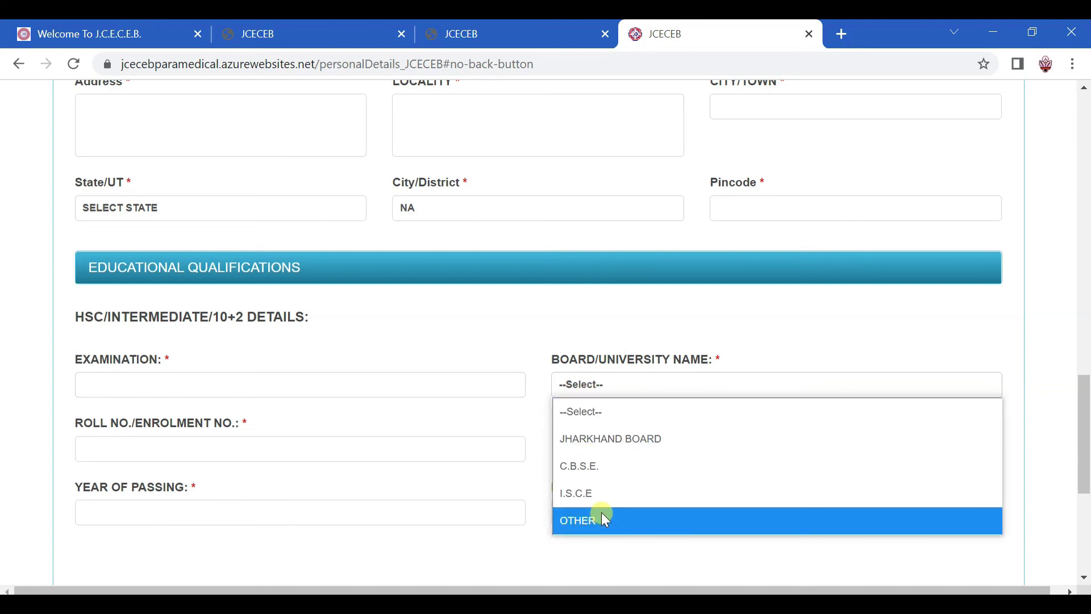
left_click(580, 325)
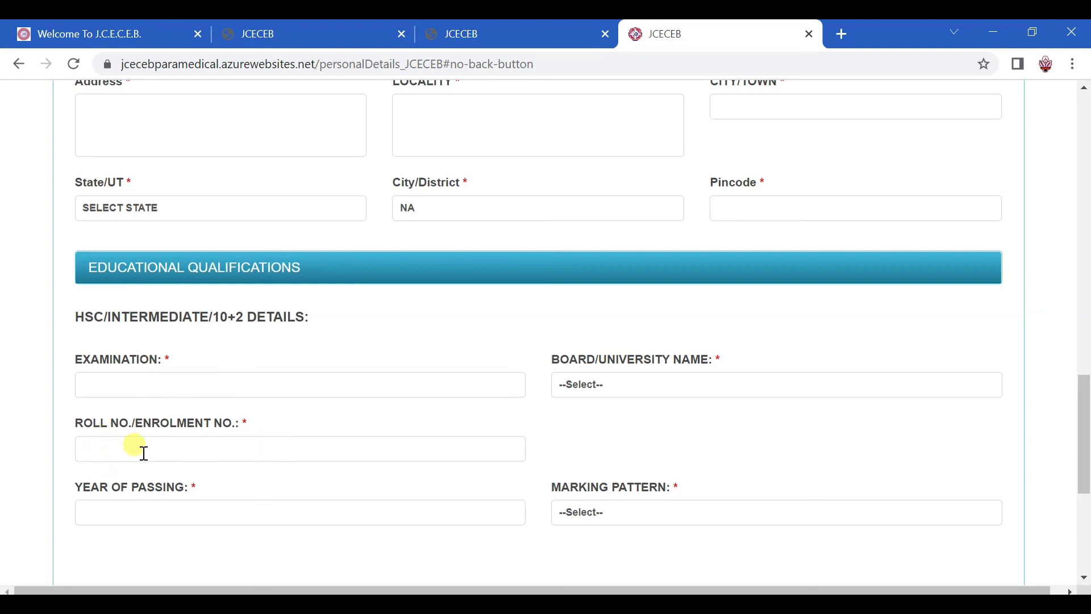
Step: Set the Marking Pattern in the HSC/Intermediate/10+2 details to MARKING SYSTEM
scroll(236, 511, "down", 2)
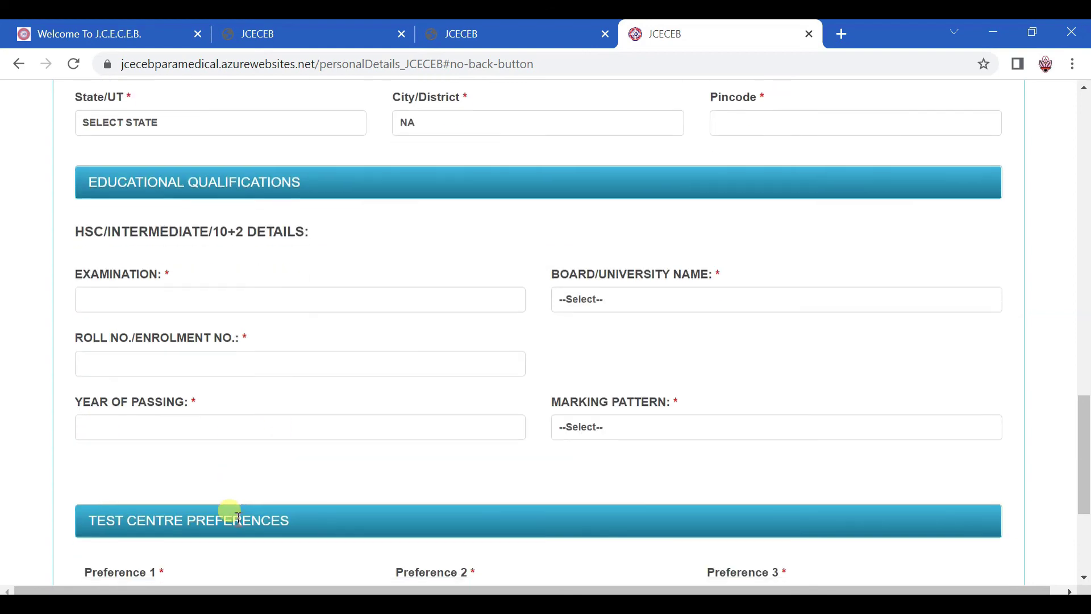
left_click(664, 427)
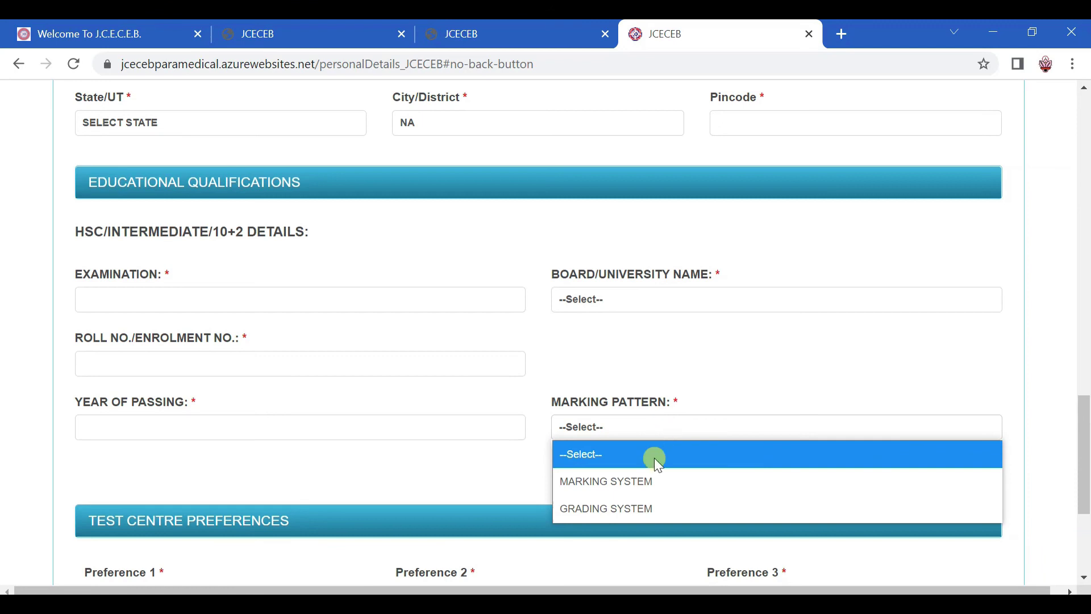
left_click(645, 484)
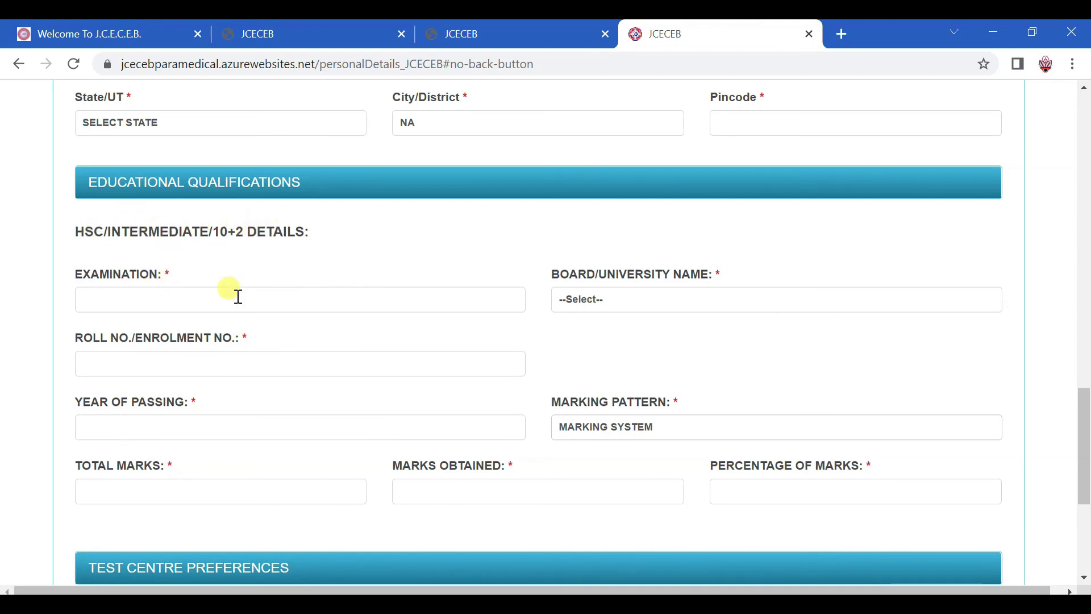
Step: Examine the city options for Test Centre Preferences 1, 2 and 3, leaving all three without a selection
scroll(297, 341, "down", 5)
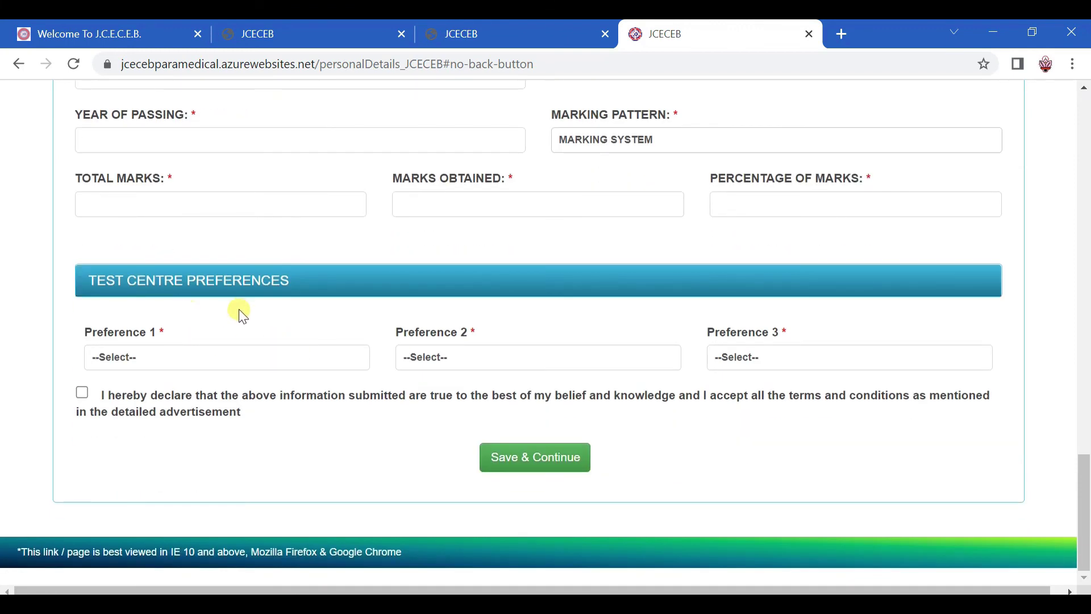
left_click(242, 358)
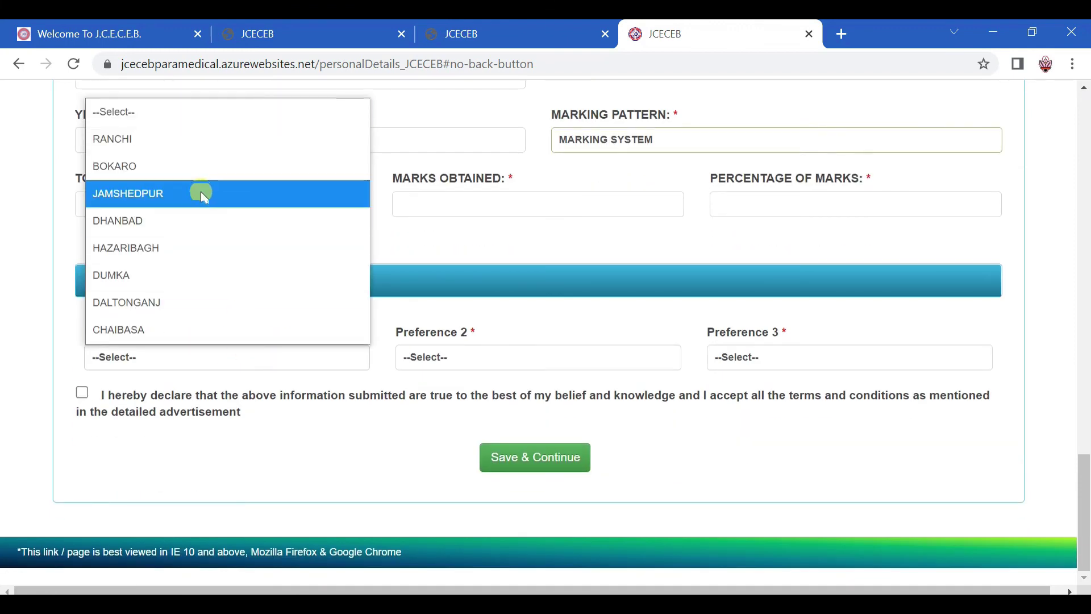
left_click(448, 356)
left_click(450, 355)
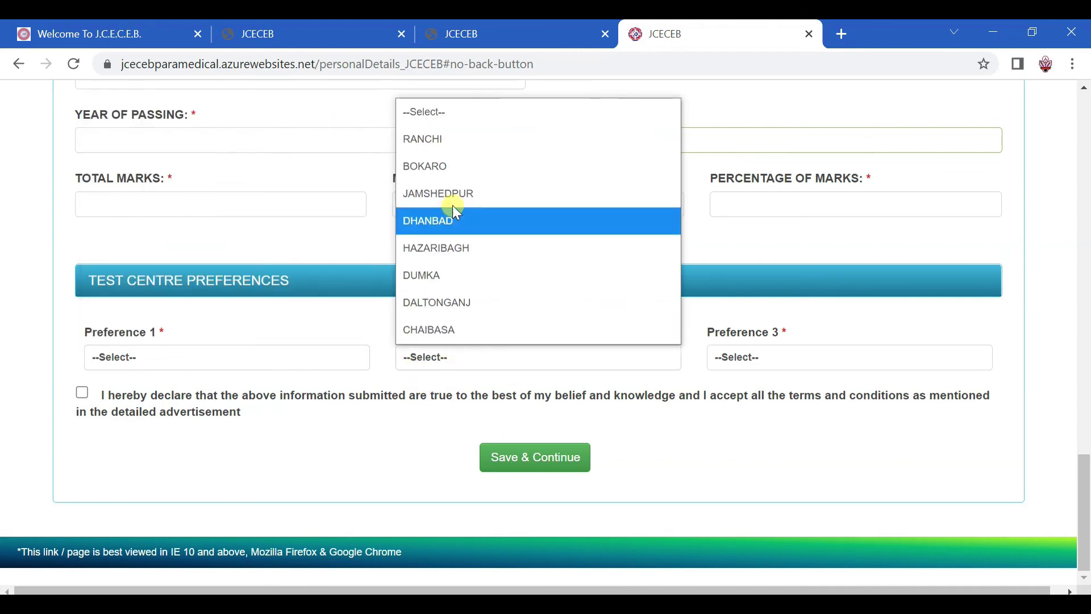
left_click(245, 370)
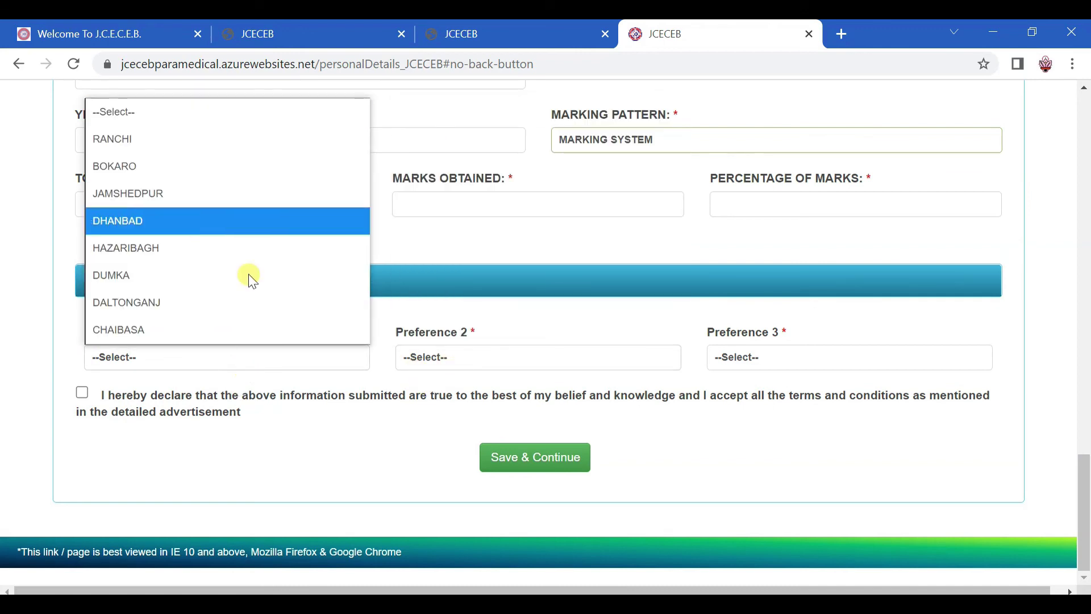
left_click(579, 358)
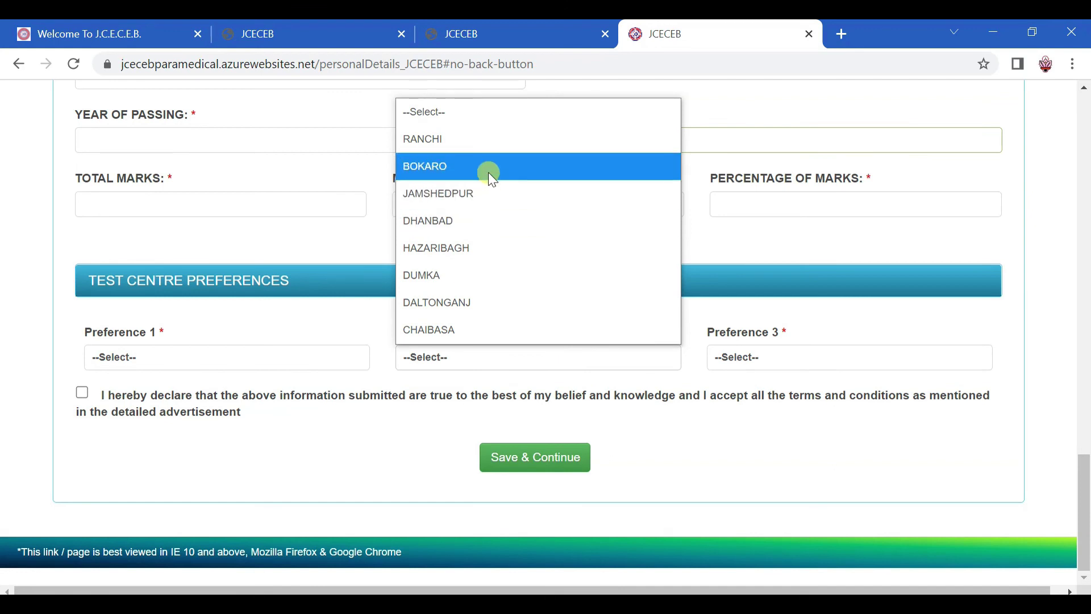
left_click(832, 363)
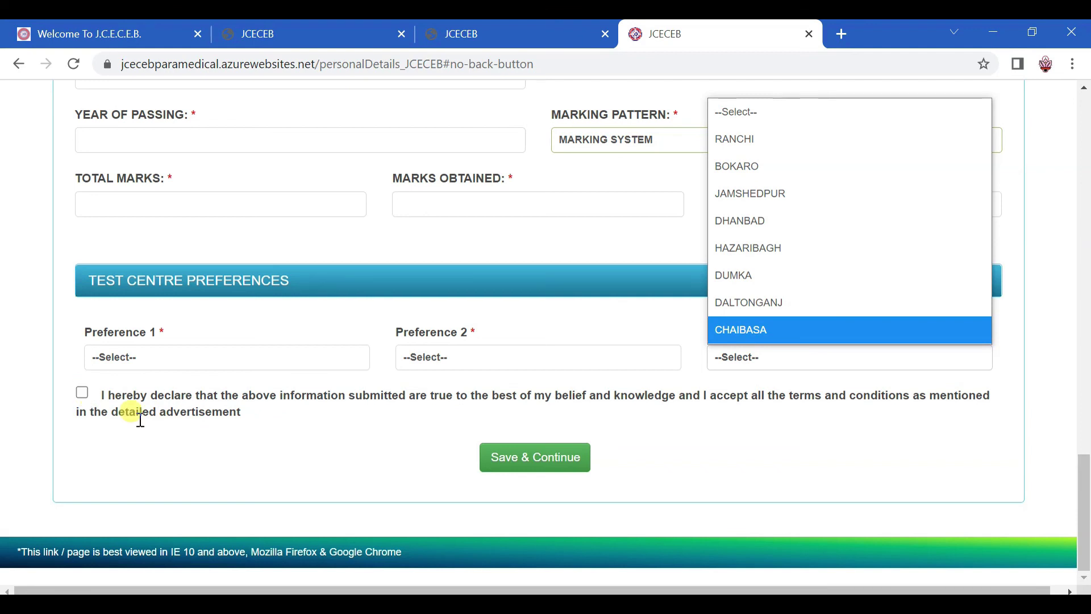
left_click(515, 467)
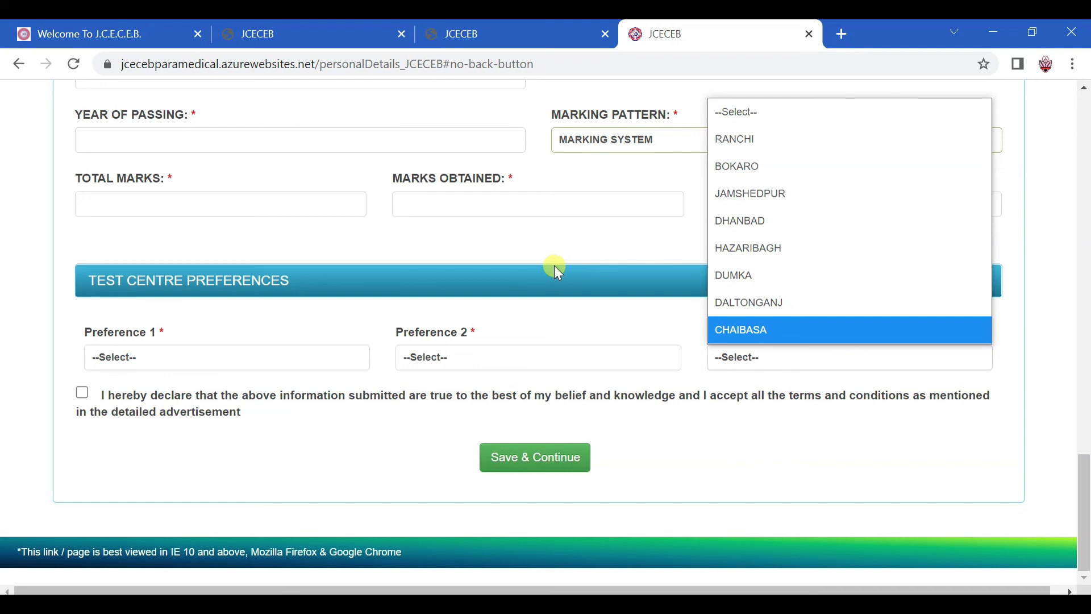
scroll(554, 265, "up", 1)
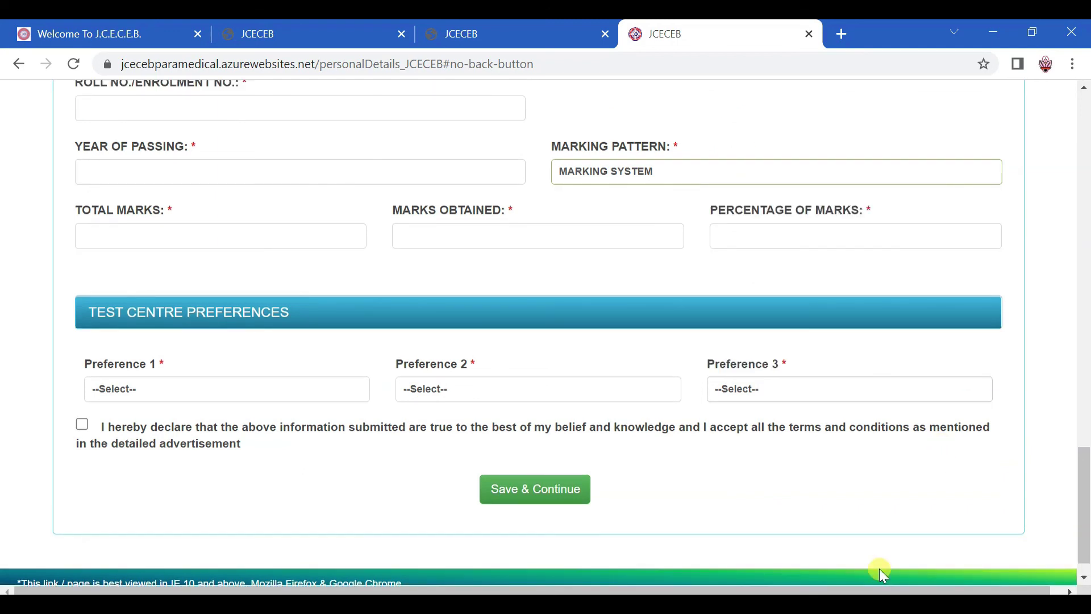